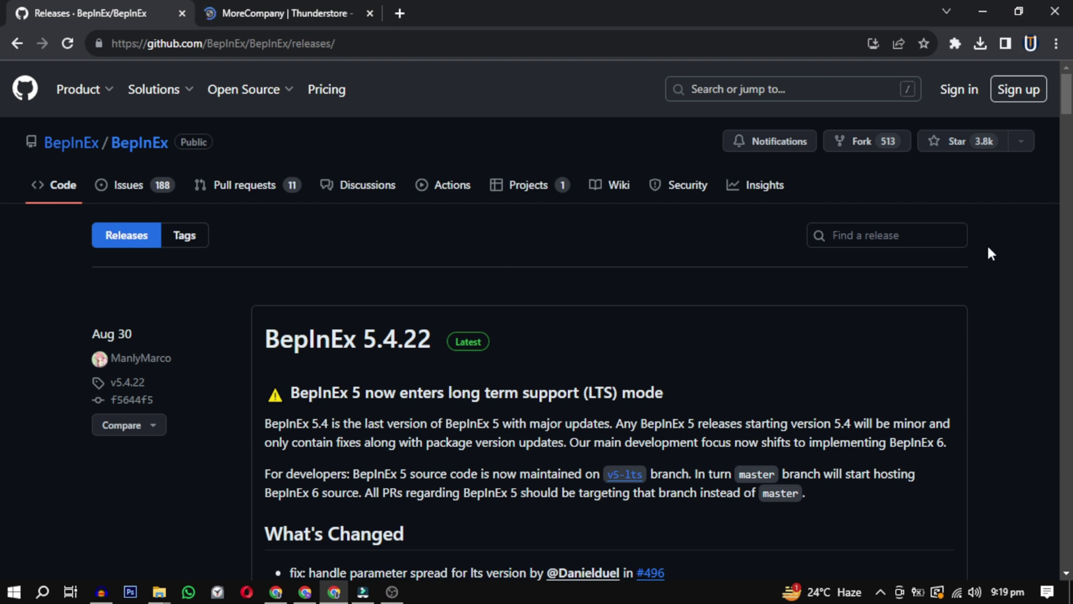
pyautogui.scroll(-3, 794, 176)
pyautogui.scroll(-5, 793, 176)
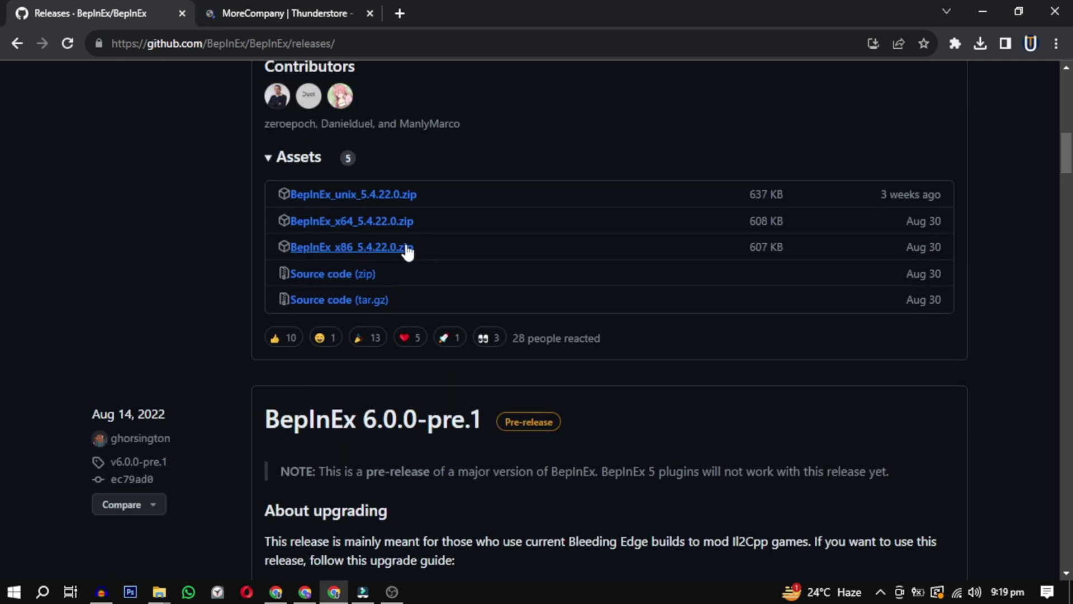
# Download BepInEx_x64_5.4.22.0.zip from GitHub, then go to the MoreCompany Thunderstore page.
pyautogui.click(390, 231)
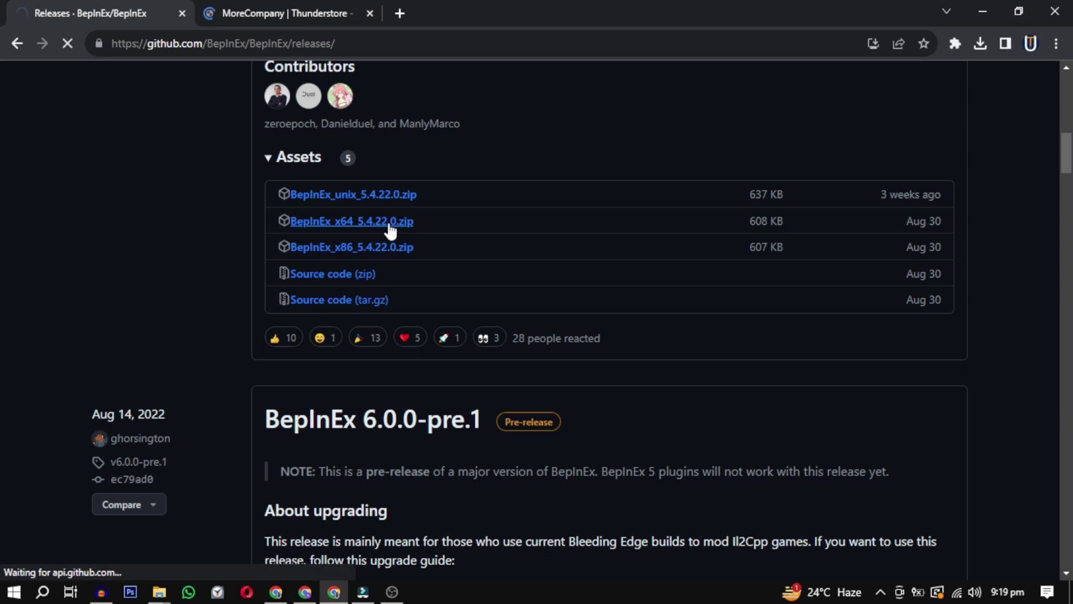
pyautogui.click(262, 7)
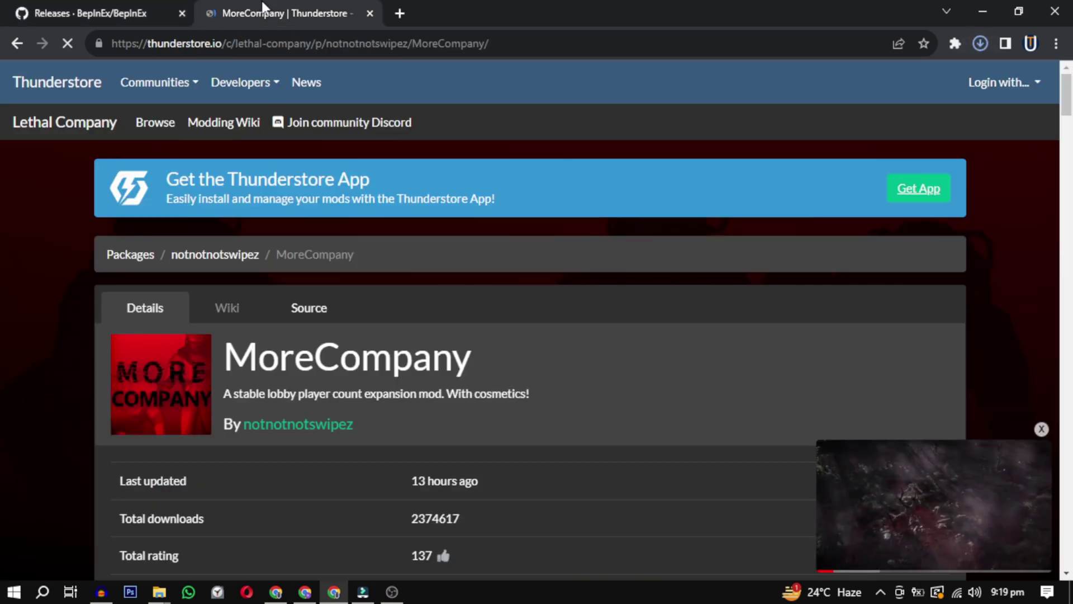
pyautogui.scroll(-5, 742, 215)
# Download the MoreCompany package and create a new 'temp' folder in Downloads.
pyautogui.click(702, 256)
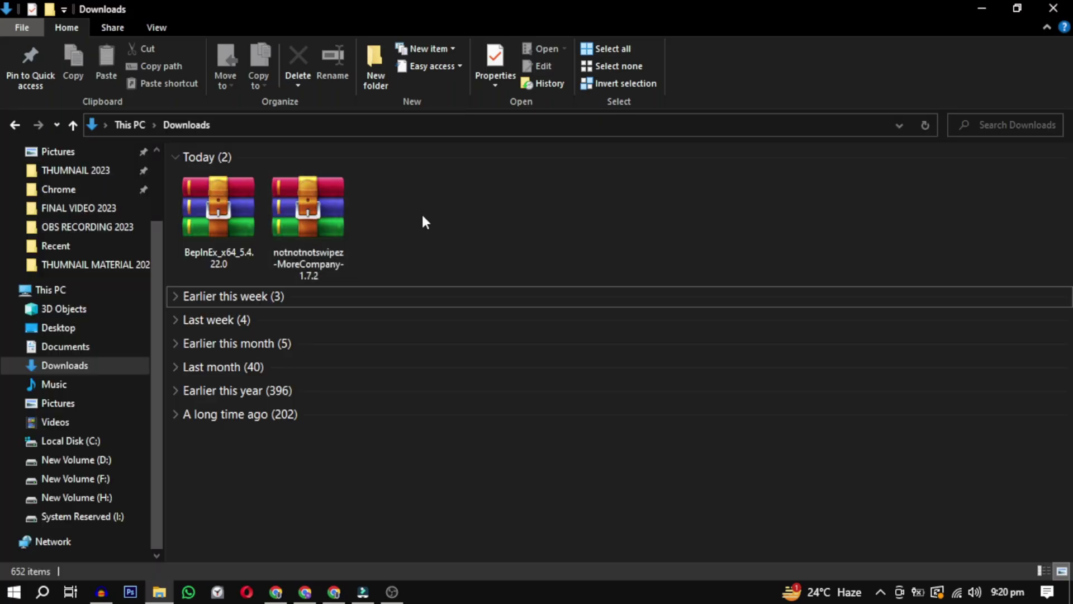
pyautogui.rightClick(400, 212)
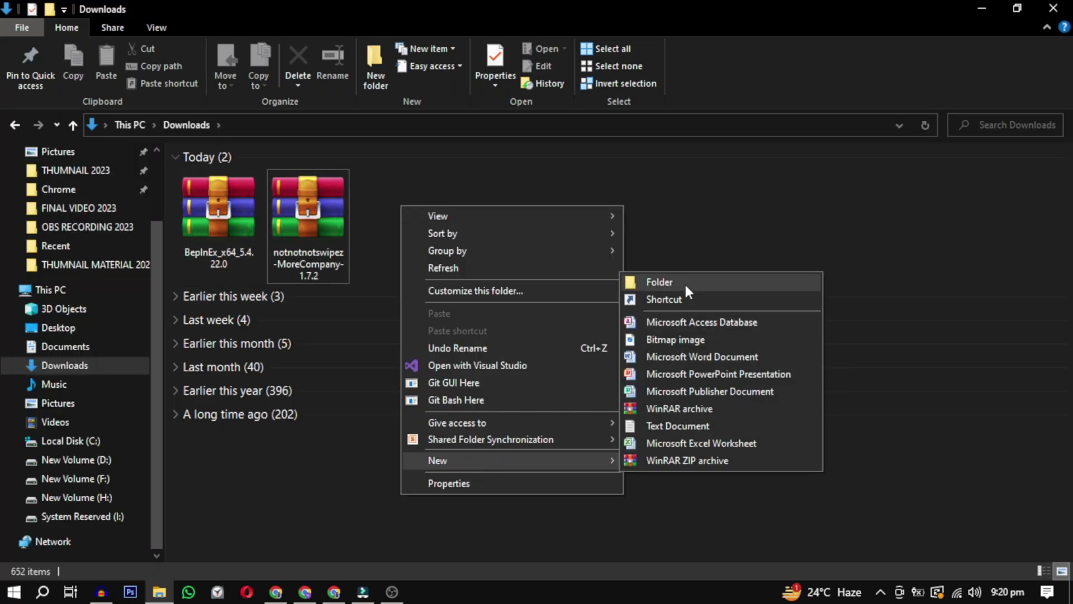
pyautogui.click(684, 283)
pyautogui.write('temp')
# Extract the BepInEx archive into the temp folder.
pyautogui.rightClick(221, 195)
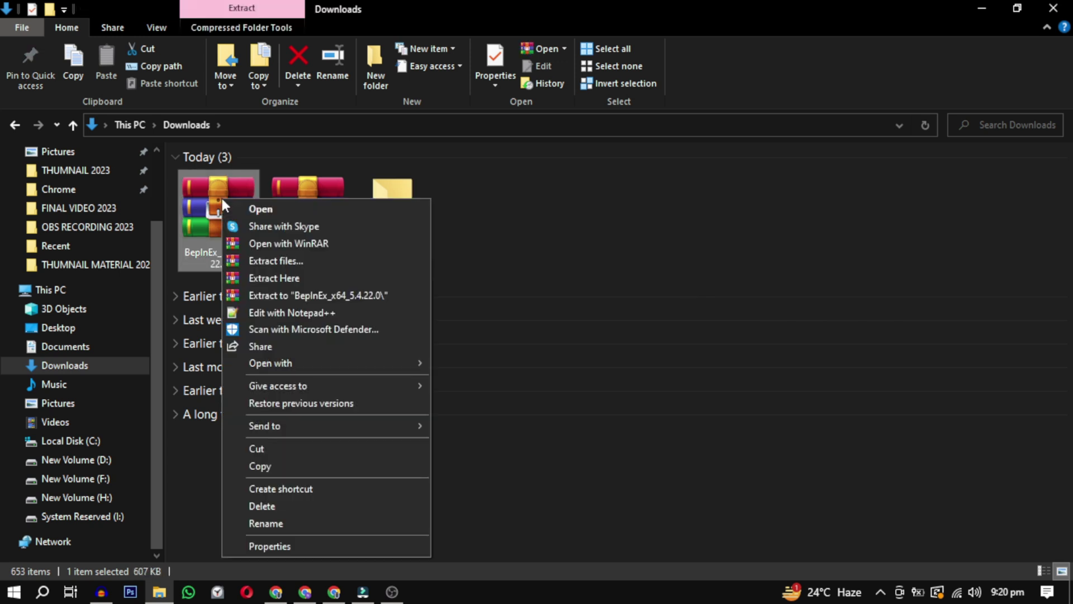
pyautogui.click(281, 261)
pyautogui.click(610, 341)
pyautogui.click(584, 470)
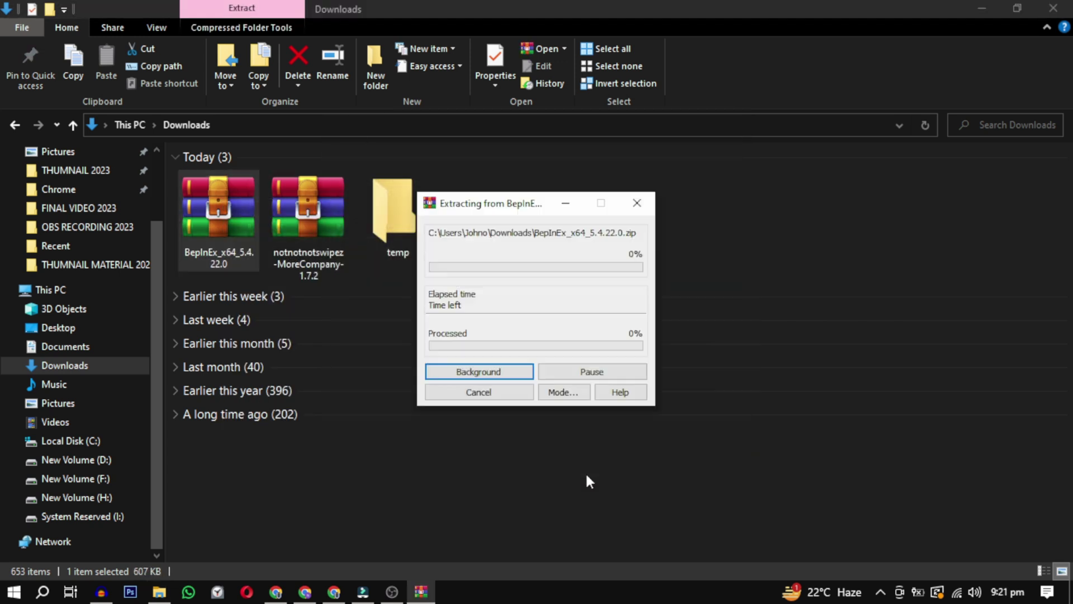
# Extract the MoreCompany archive into the temp folder.
pyautogui.rightClick(325, 230)
pyautogui.click(378, 283)
pyautogui.click(583, 239)
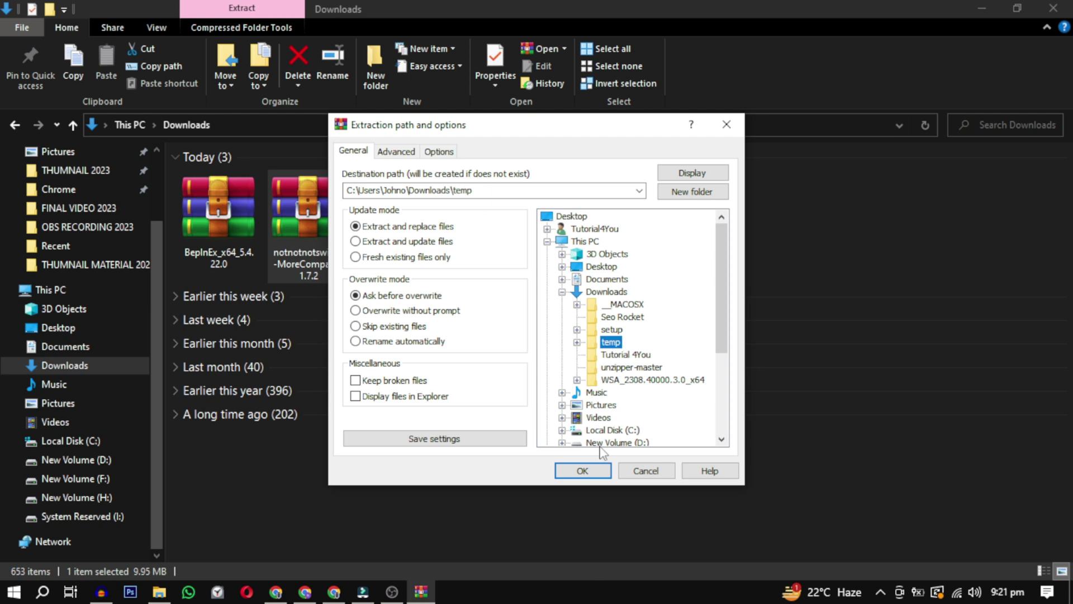
pyautogui.click(597, 463)
# Copy all seven extracted items from the temp folder.
pyautogui.doubleClick(406, 227)
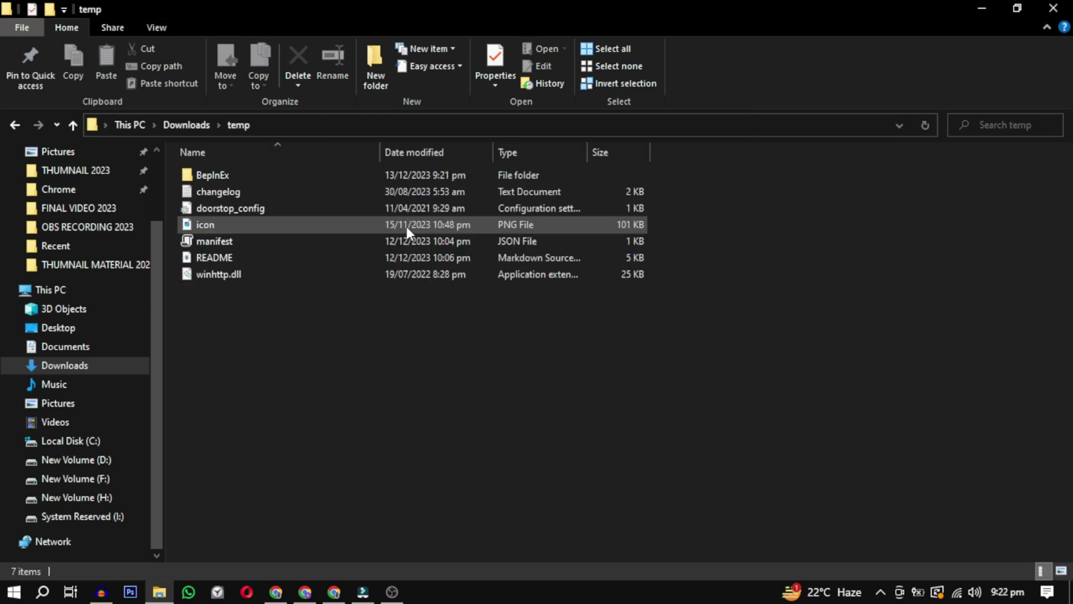
pyautogui.moveTo(327, 420)
pyautogui.mouseDown()
pyautogui.moveTo(254, 167)
pyautogui.moveTo(259, 198)
pyautogui.mouseUp()
pyautogui.rightClick(260, 195)
pyautogui.click(311, 393)
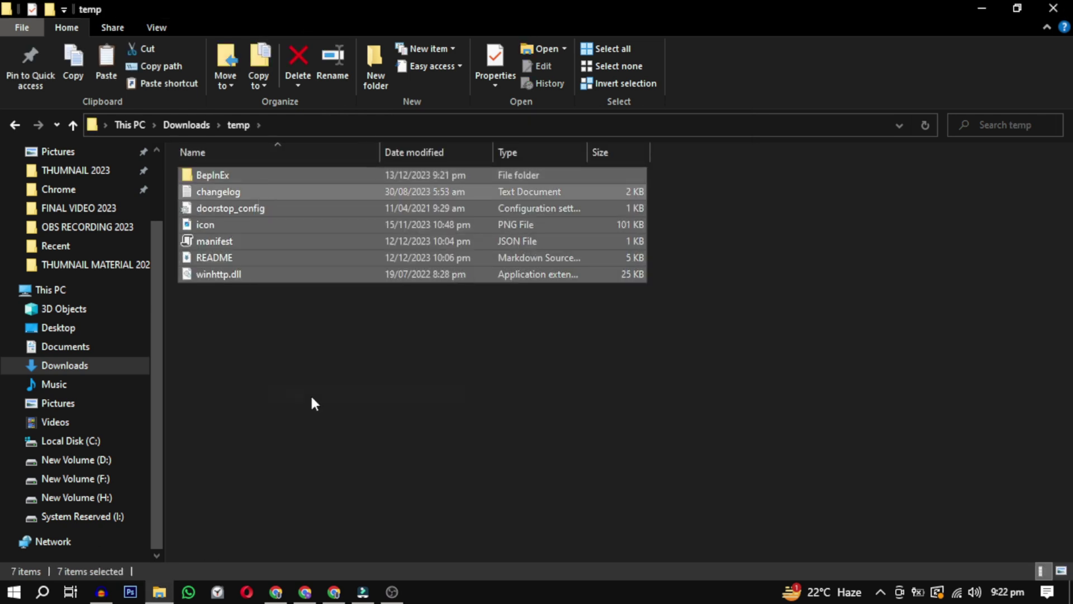
# Paste the copied mod files into Lethal Company's local files folder, opened from Steam.
pyautogui.rightClick(167, 263)
pyautogui.moveTo(235, 434)
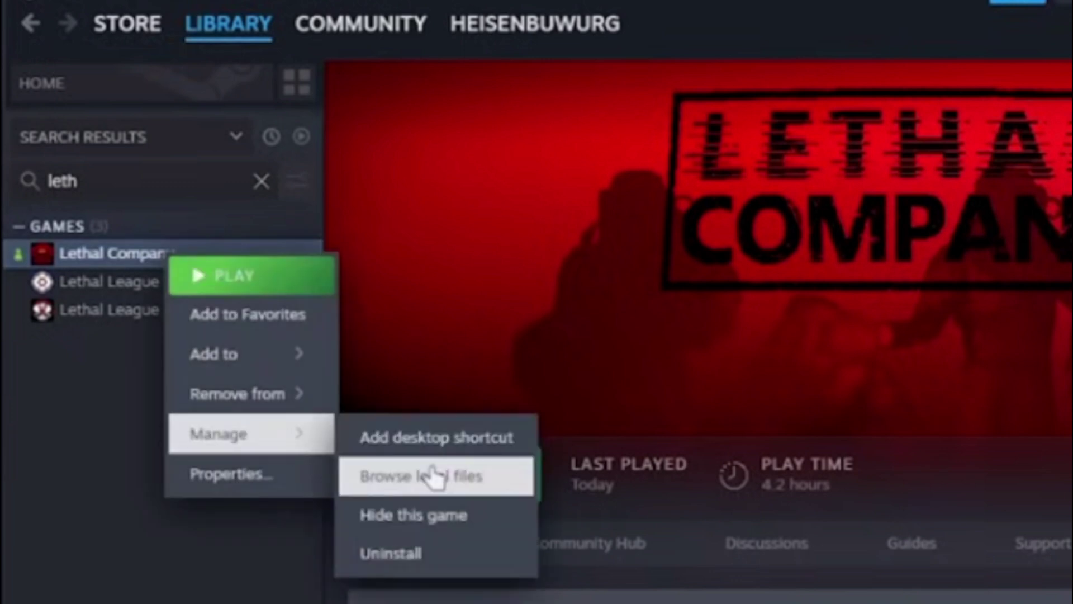
pyautogui.click(433, 476)
pyautogui.rightClick(329, 402)
pyautogui.click(391, 101)
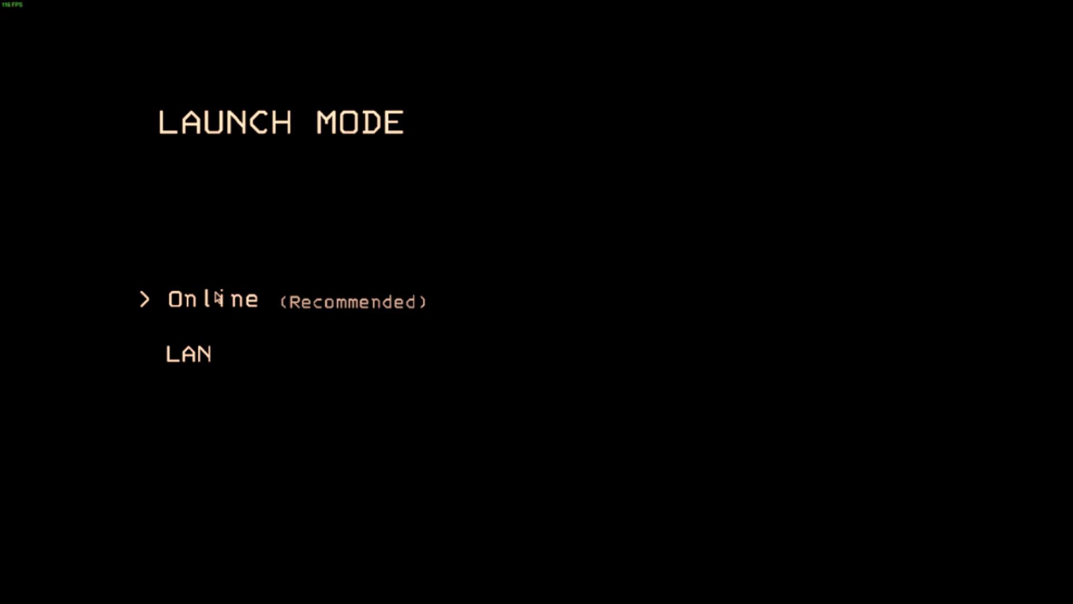
# Choose Online (Recommended) on the Launch Mode screen to reach the v40 MOD main menu.
pyautogui.click(217, 297)
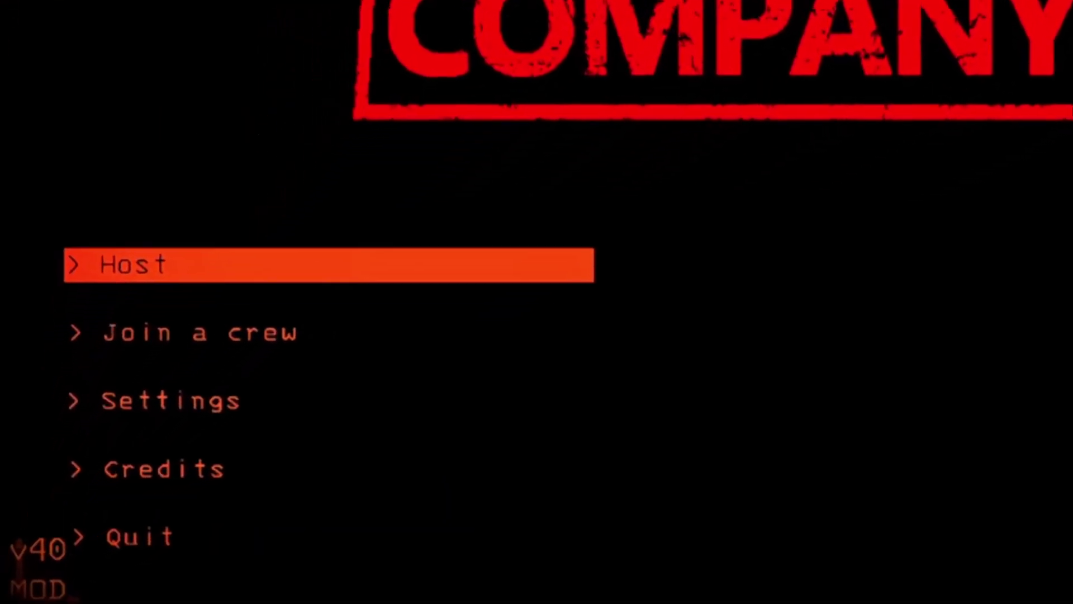